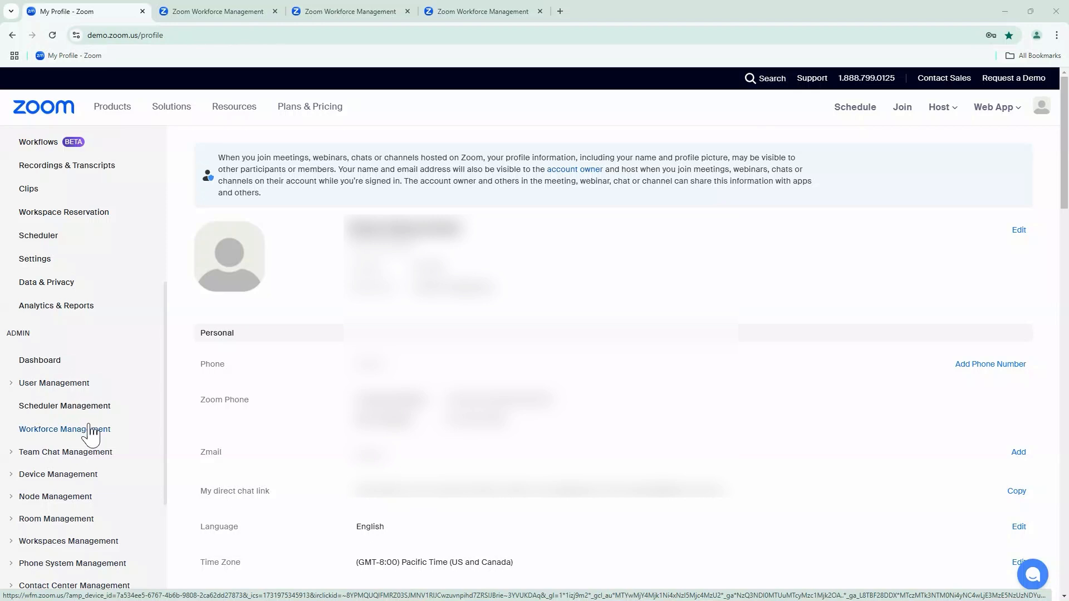
Open the shift list in Workforce Management's schedule configuration and start creating a new shift
click(73, 434)
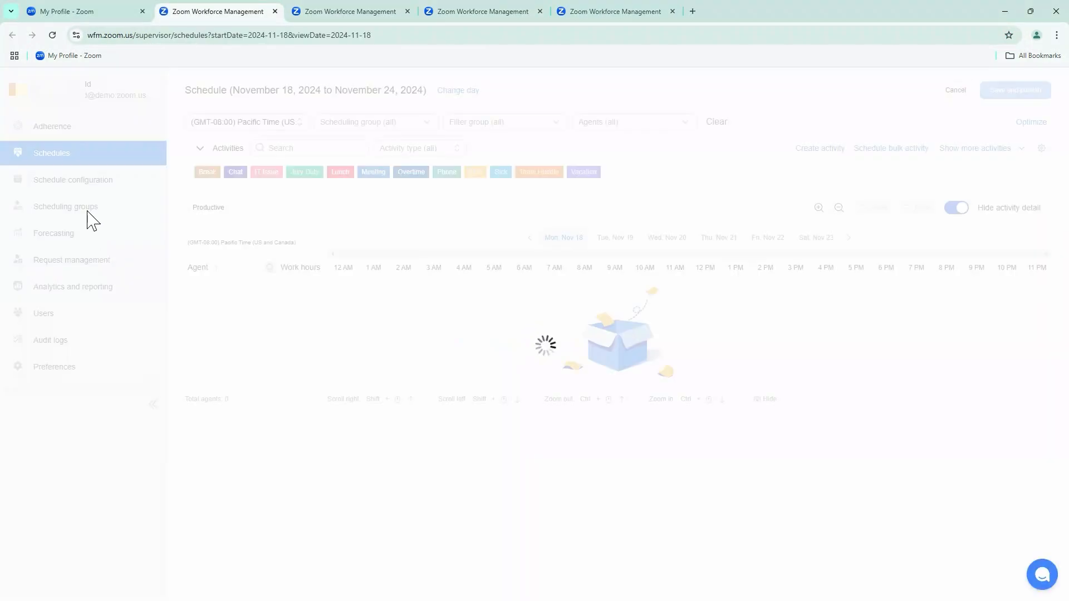
click(88, 188)
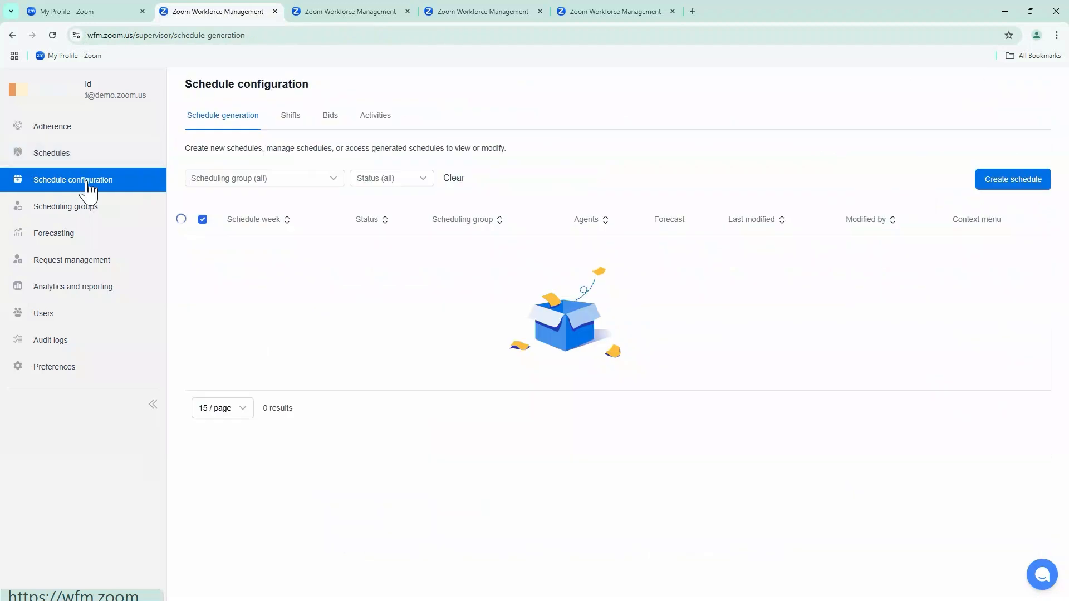
click(287, 118)
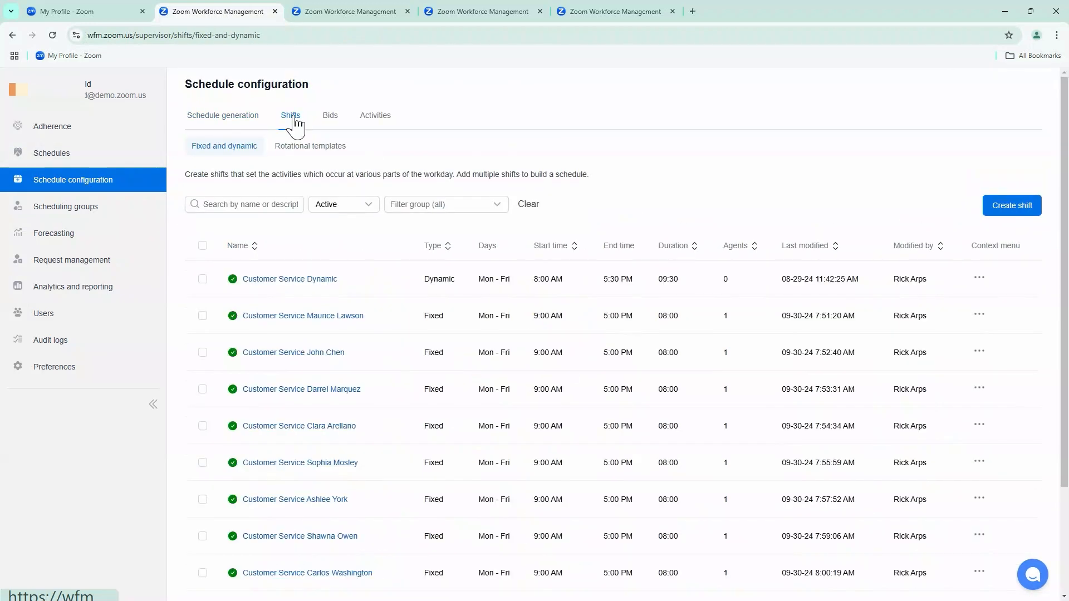
click(1011, 209)
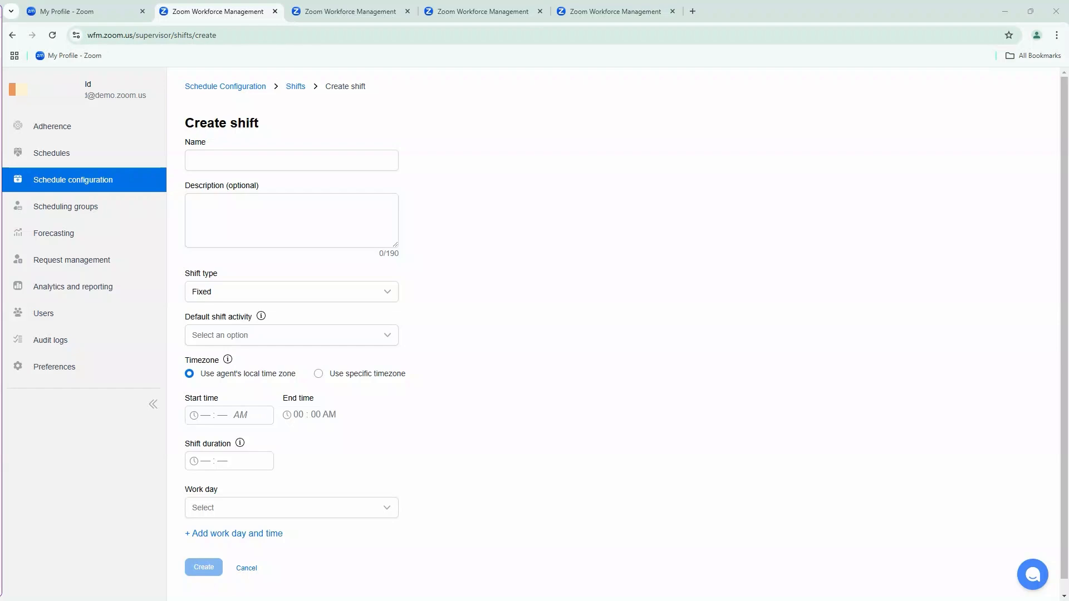
Name the new shift "CS - M/F - 9-5" and enter "M/F - 9-5" as its description
click(218, 162)
text(CS - M/F - 9-5)
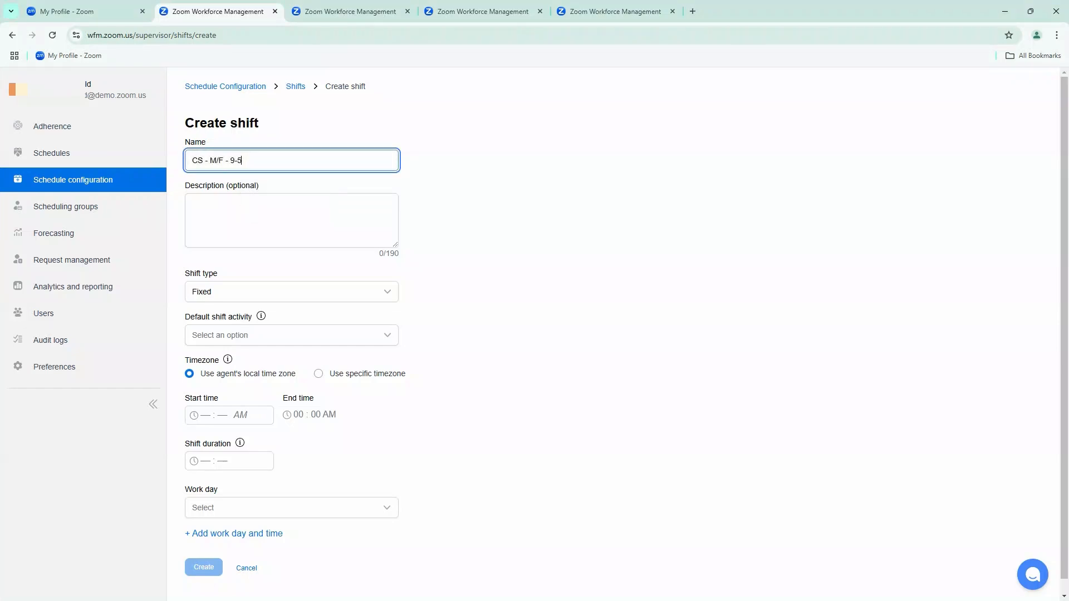
key(alt+Tab)
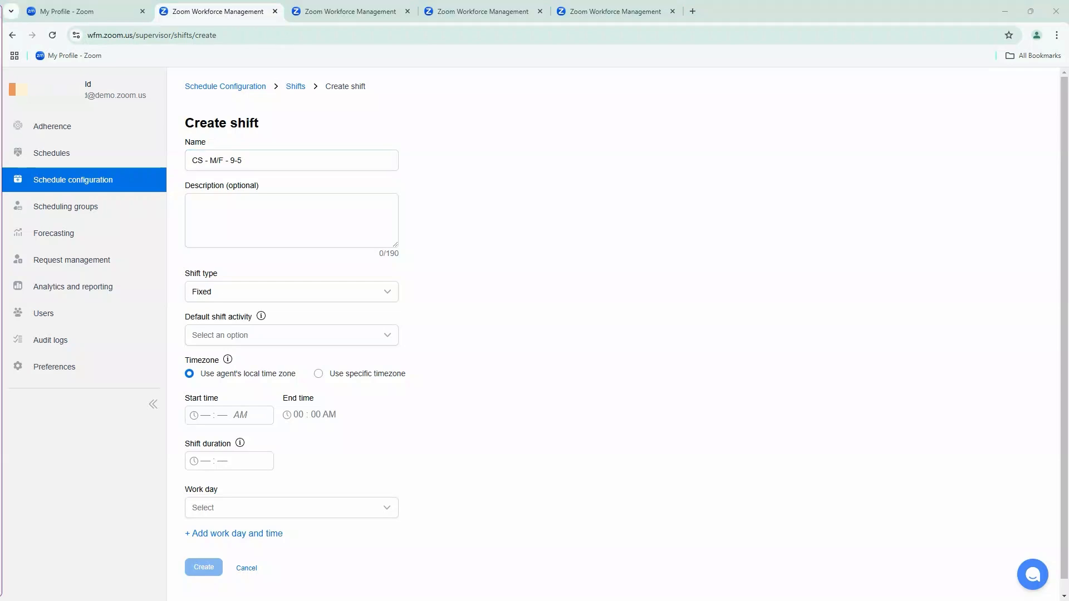
click(224, 217)
text(M/F - 9-5)
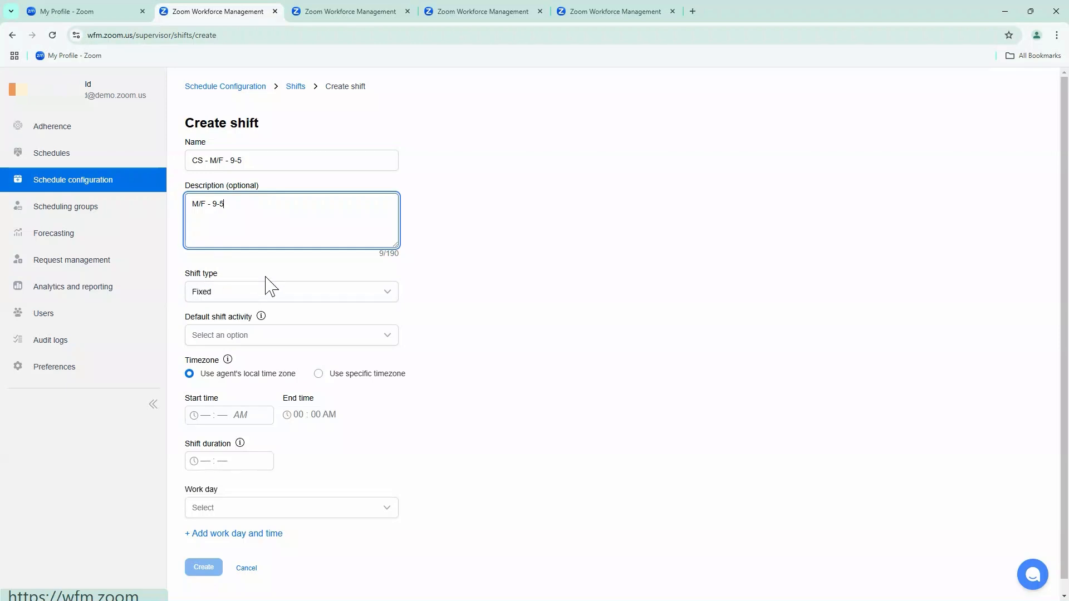
Keep the shift type as Fixed and choose Phone as the default shift activity
click(244, 296)
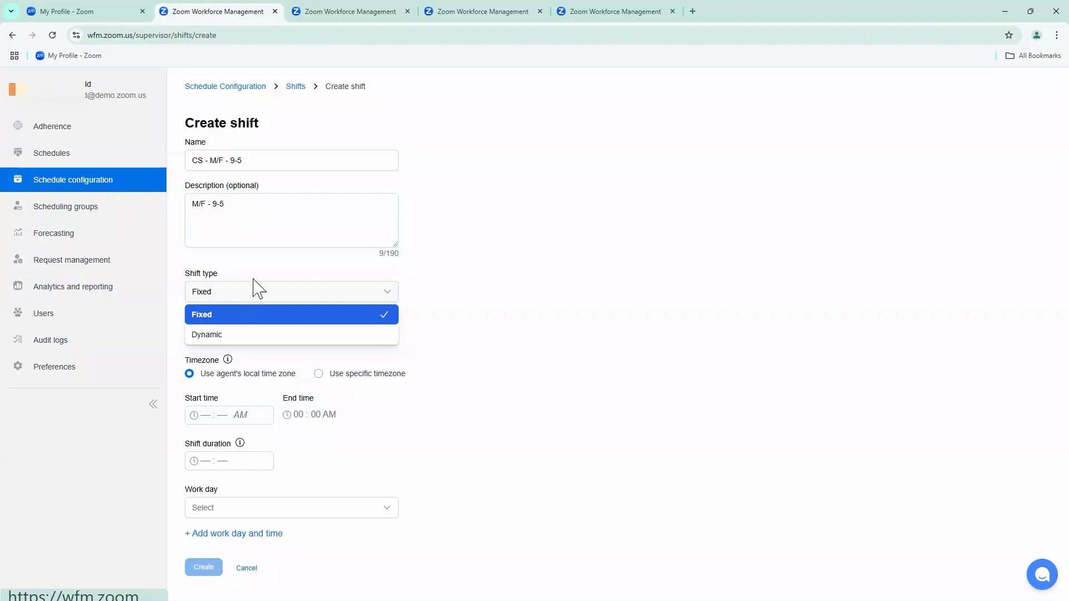
click(252, 300)
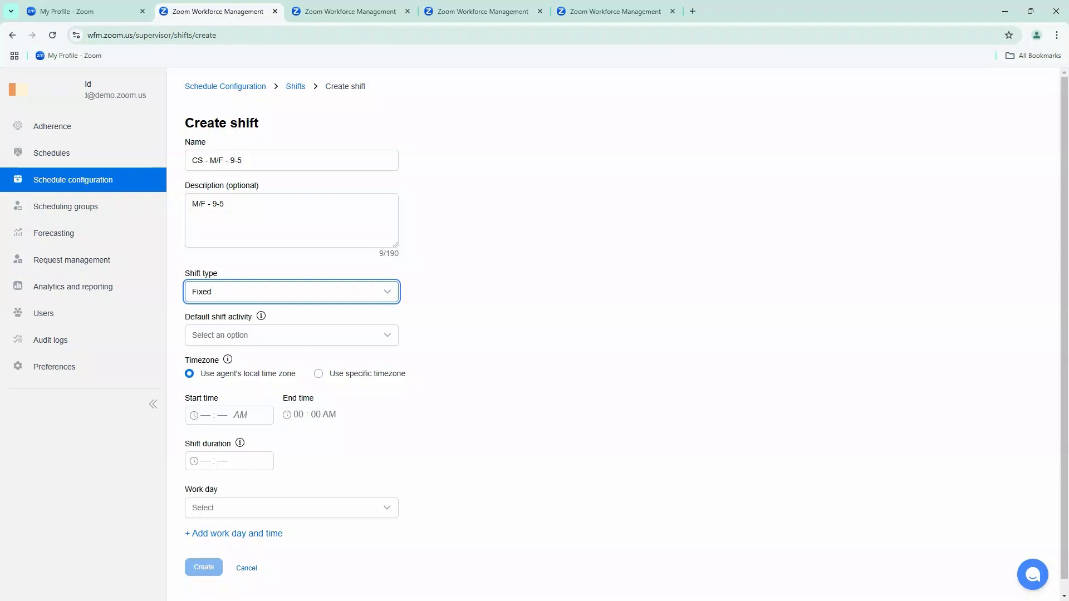
click(245, 337)
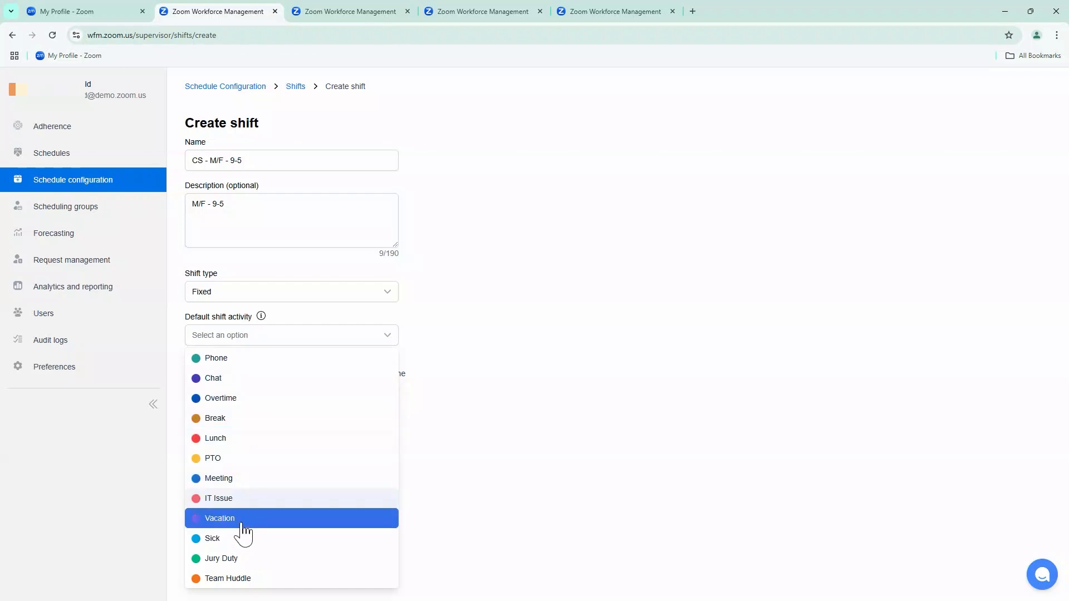
click(230, 363)
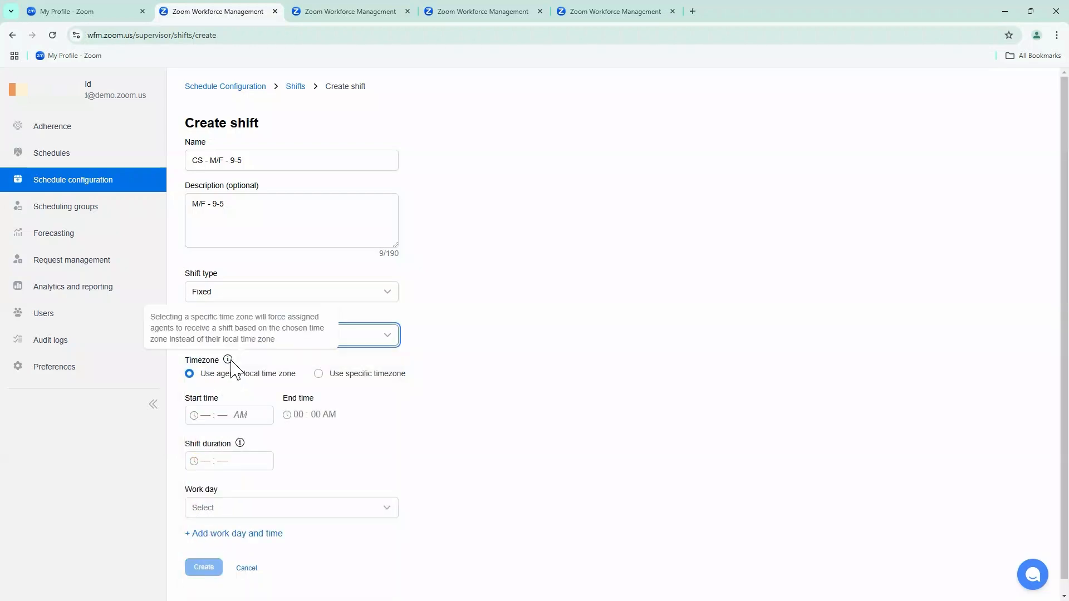
Set the shift's start time to 9:00 AM and its duration to 8:00 hours
click(205, 415)
text(9 : 00 AM)
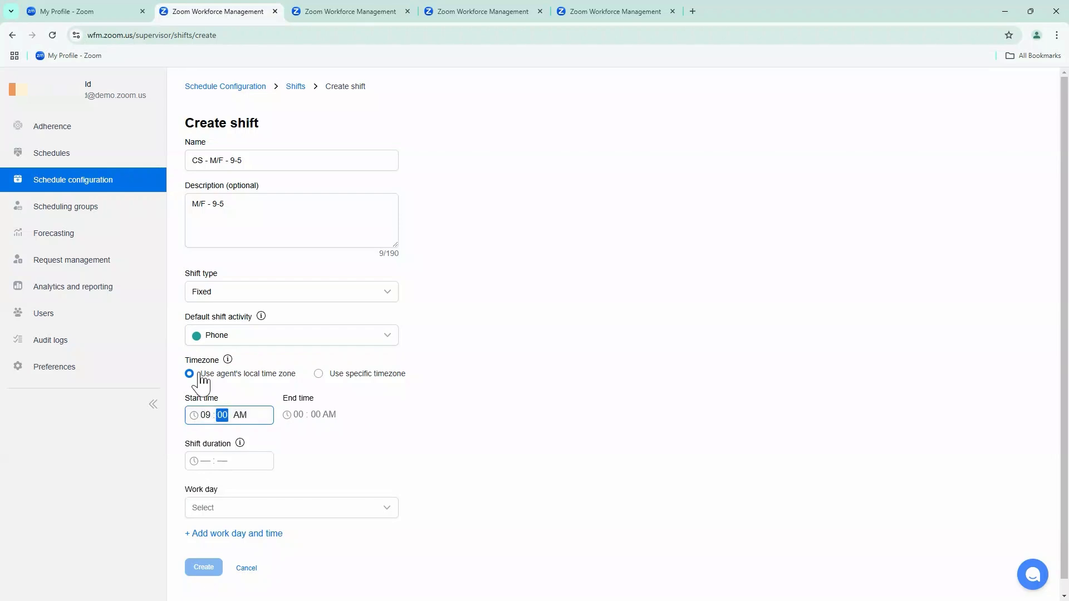
click(205, 462)
text(8 : 00)
Select Monday through Friday as the work days and create the shift
click(222, 510)
scroll(253, 521, down, 2)
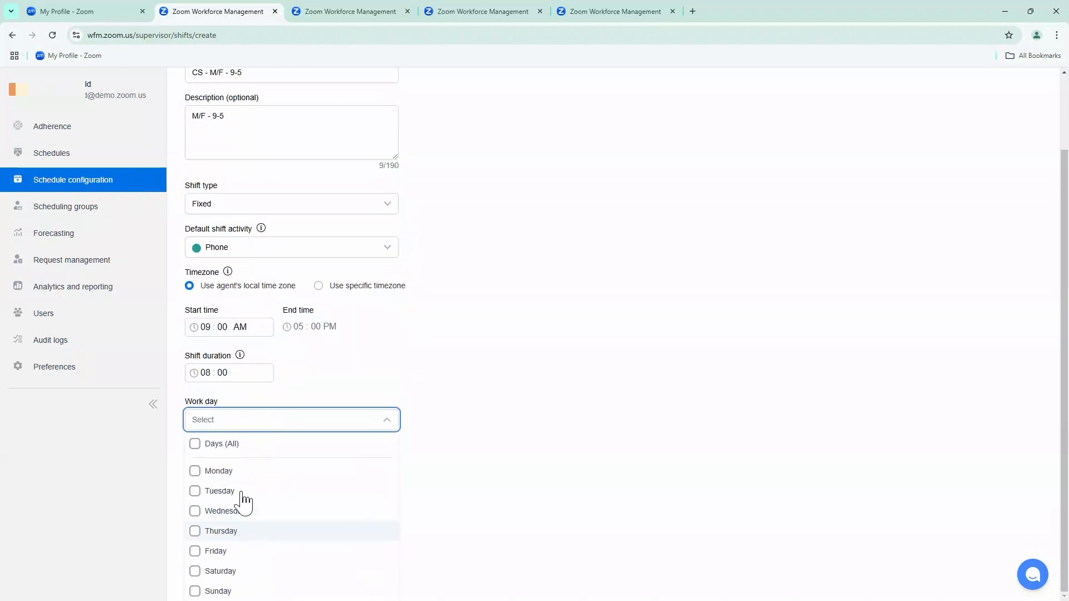
click(194, 471)
click(195, 494)
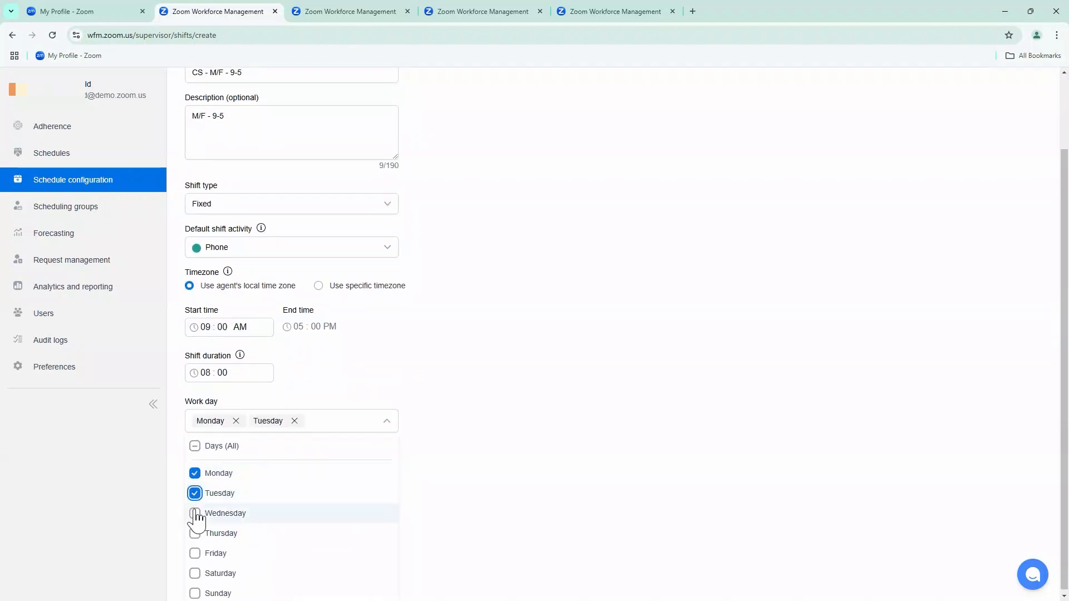
click(195, 513)
click(195, 534)
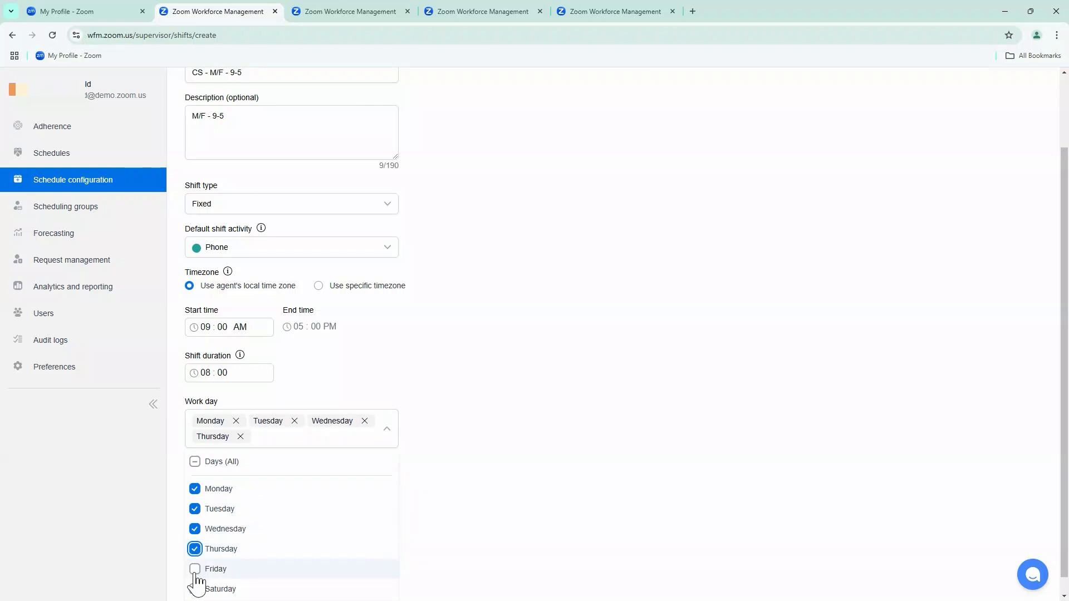
click(195, 571)
scroll(508, 529, down, 1)
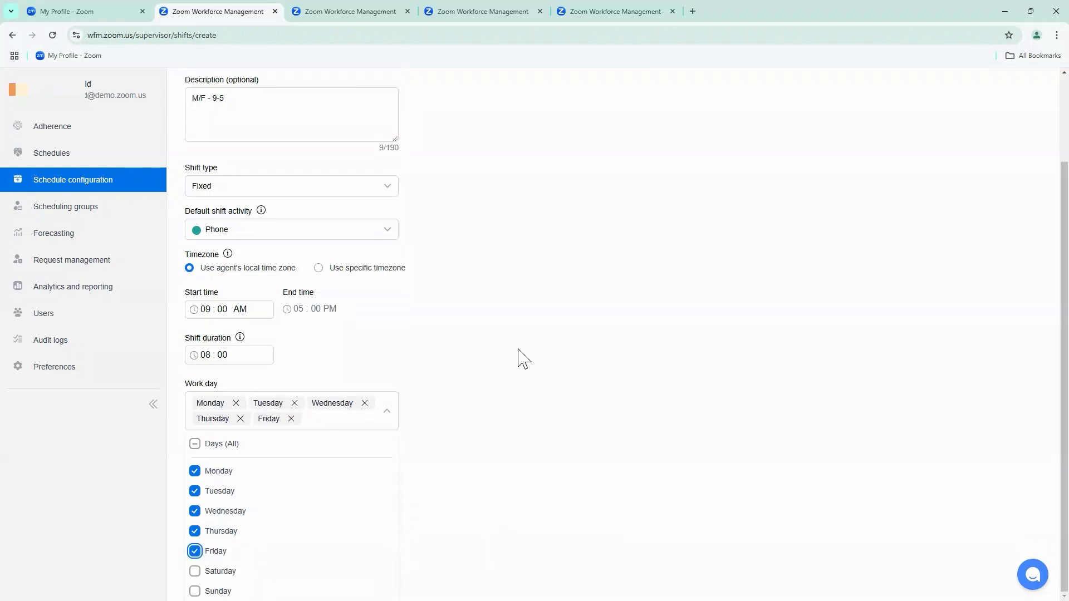
click(518, 444)
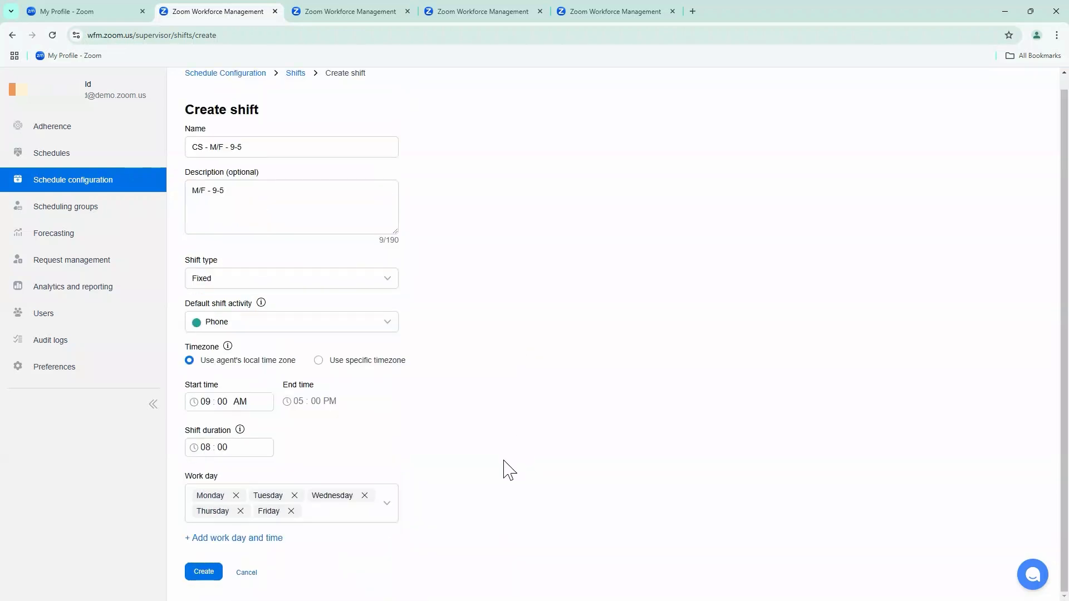
click(203, 573)
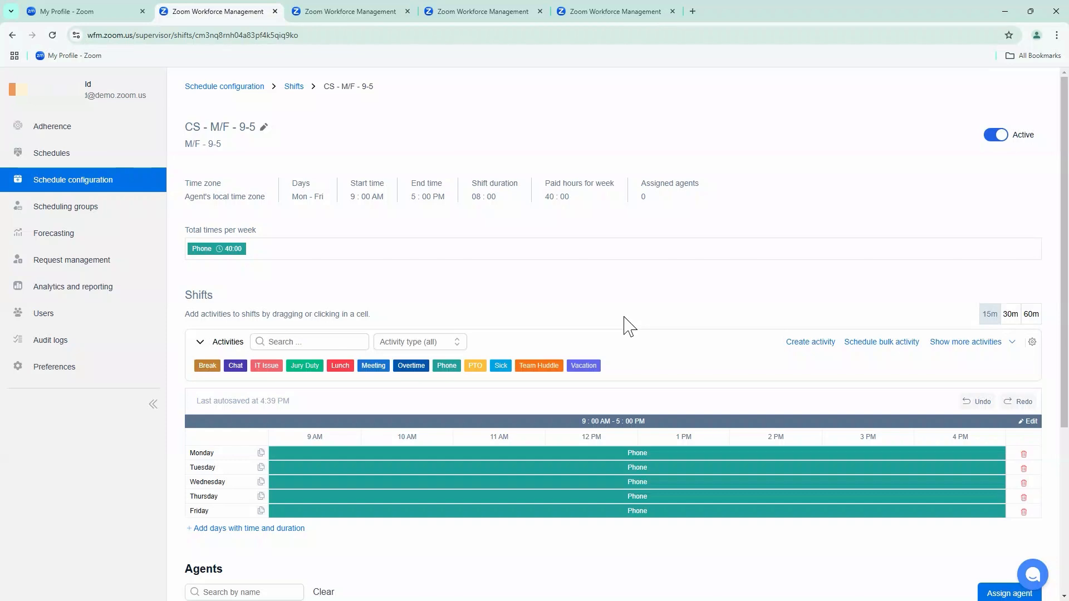
Add a 12:00 PM Lunch and Break activities at 10:00 AM and 3:00 PM to Monday's shift
scroll(609, 304, down, 1)
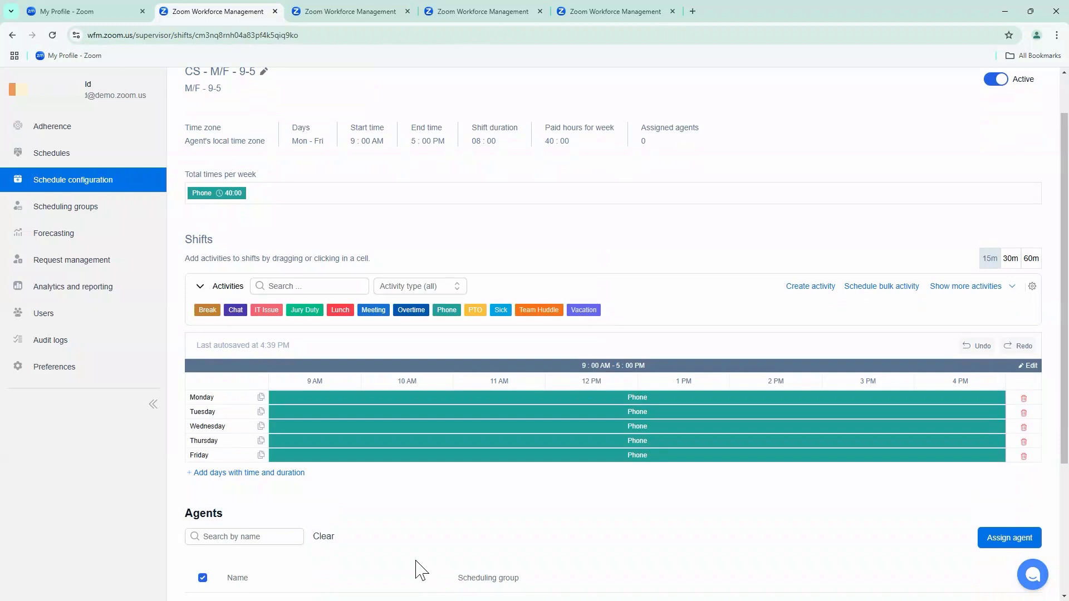
drag(340, 310, 560, 400)
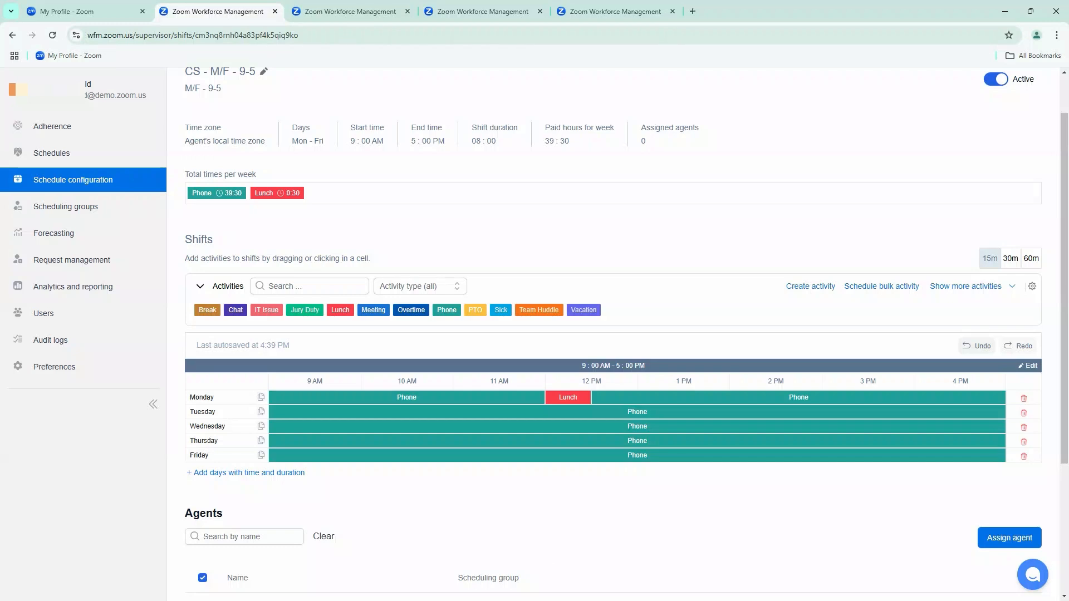
drag(206, 309, 370, 402)
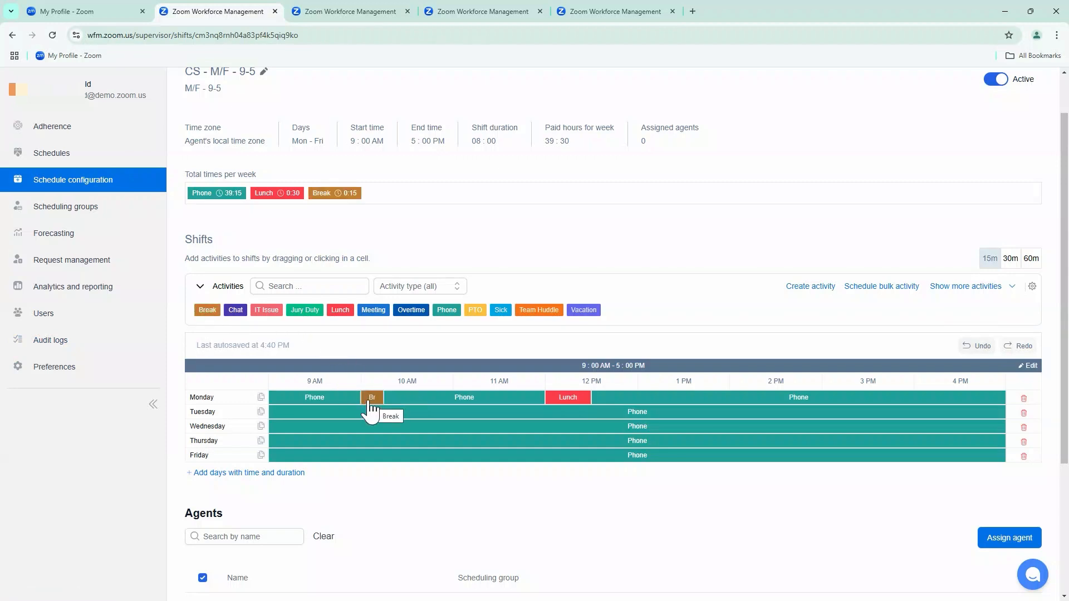
drag(210, 310, 836, 400)
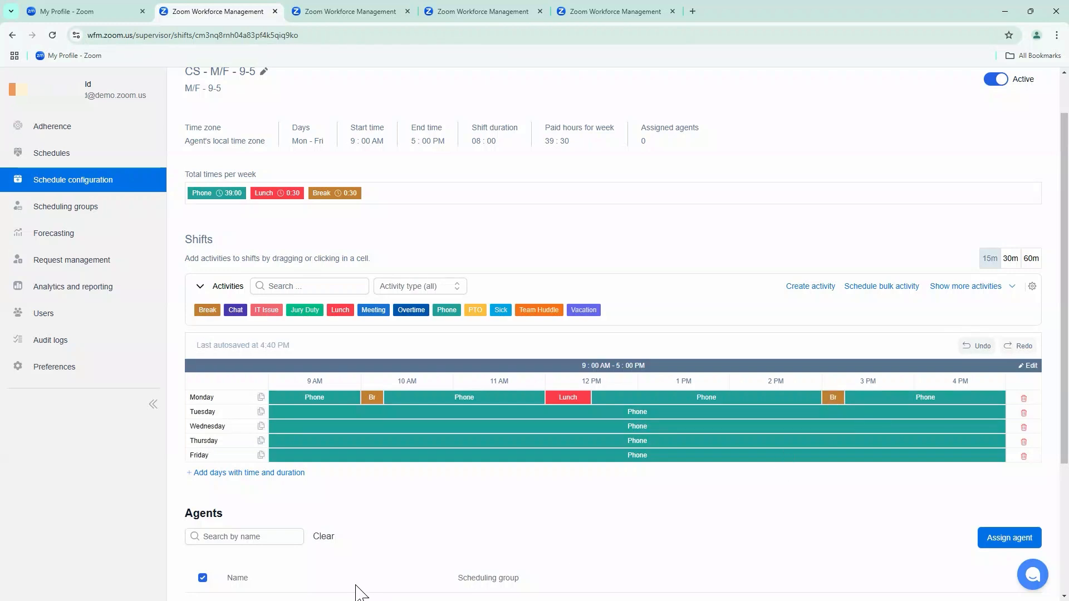
Add a 12:30 PM Lunch and Break activities at 10:30 AM and 3:30 PM to Tuesday's shift
drag(340, 310, 608, 413)
drag(205, 308, 418, 413)
drag(207, 310, 877, 418)
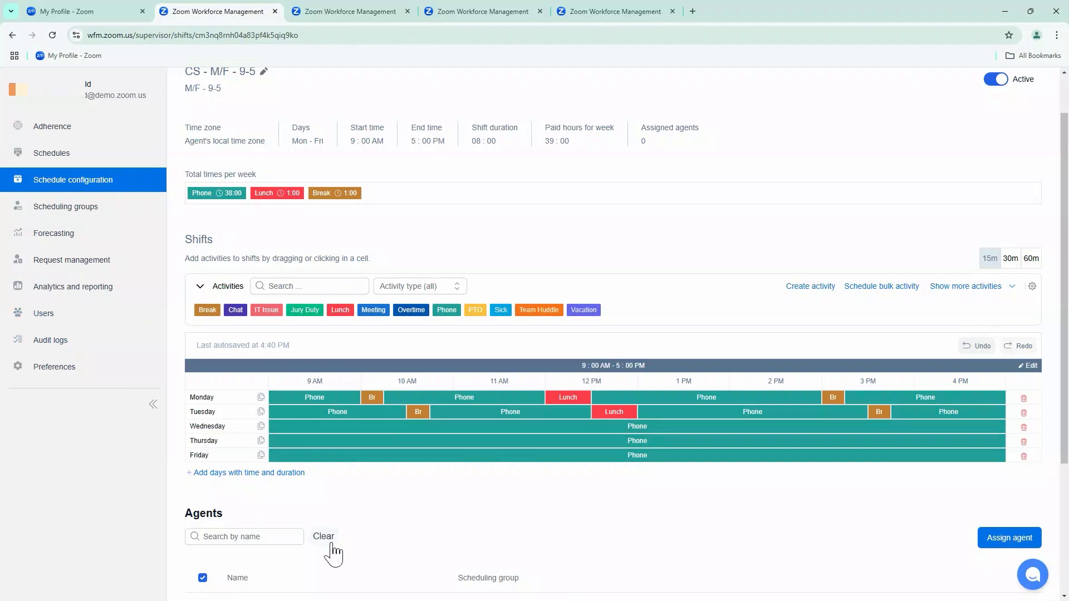
Copy Monday's shift and paste it onto Wednesday and Thursday
click(262, 398)
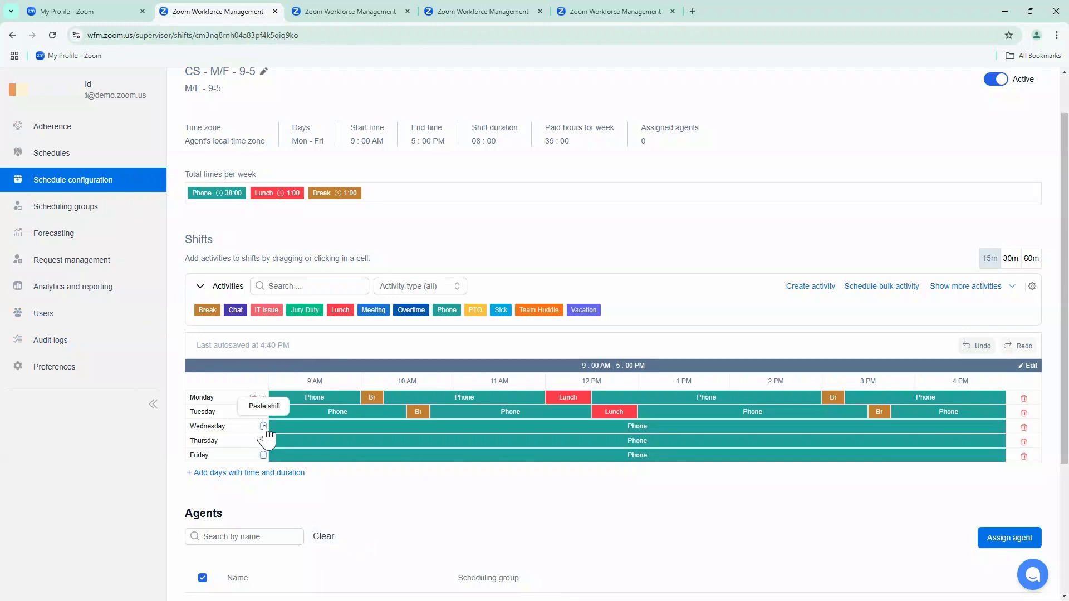
click(264, 426)
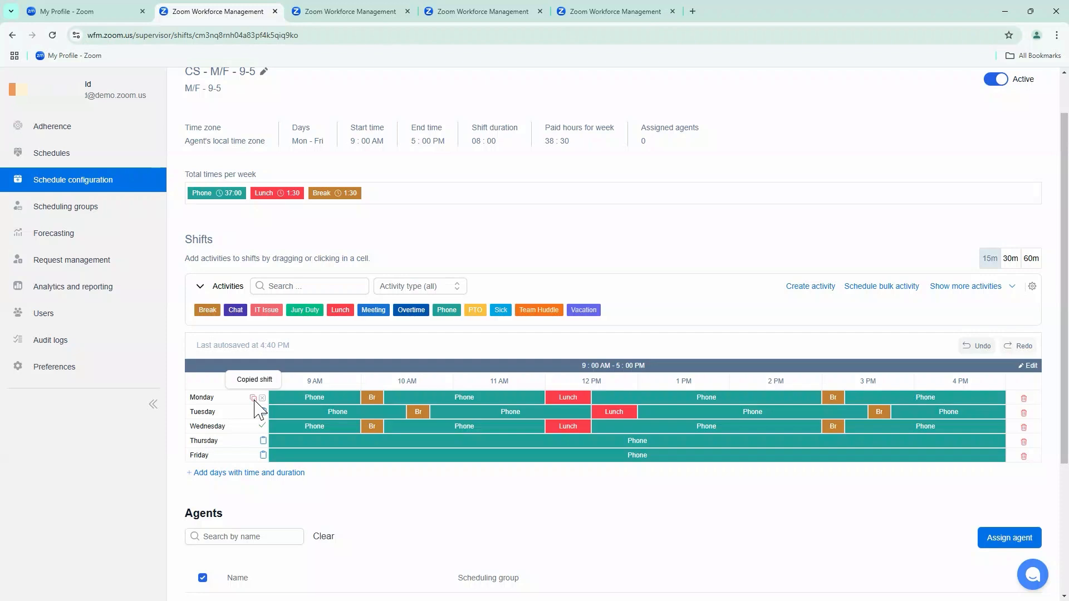
click(263, 440)
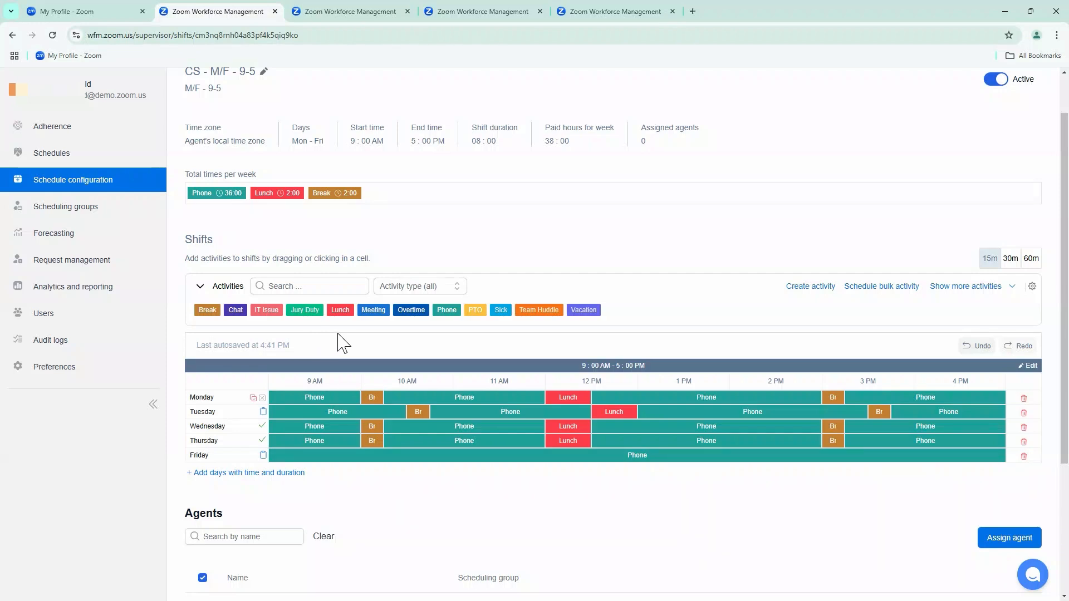
Fill Friday's shift with a 9:45 AM Meeting, Breaks at 11:00 AM and 3:30 PM, and consecutive Lunch blocks at 12:00 and 12:30 PM
drag(211, 313, 453, 461)
drag(379, 308, 355, 458)
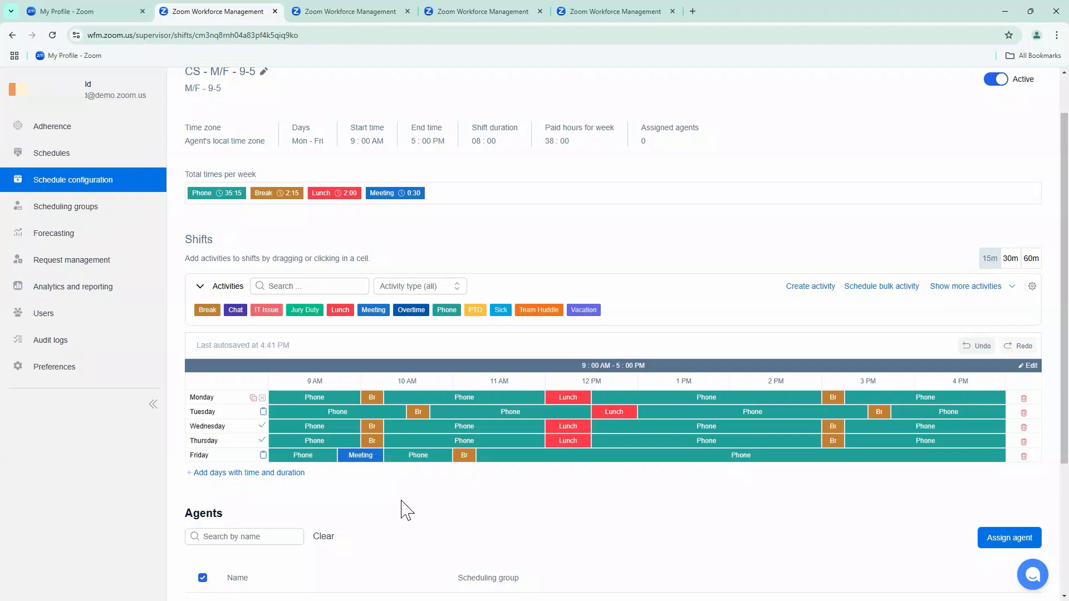
click(337, 310)
drag(337, 311, 556, 455)
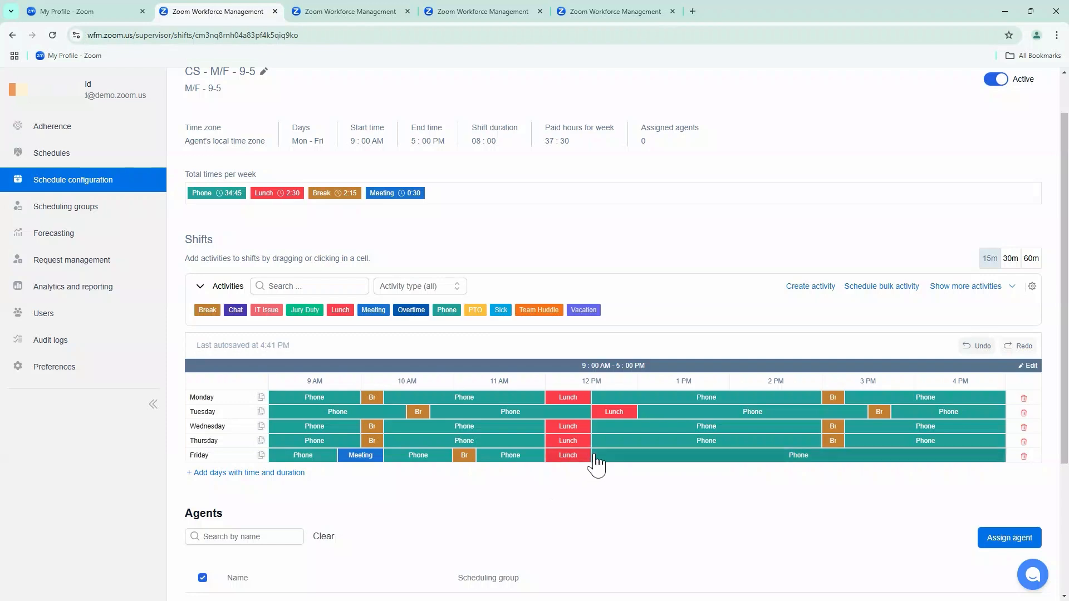
drag(336, 307, 598, 458)
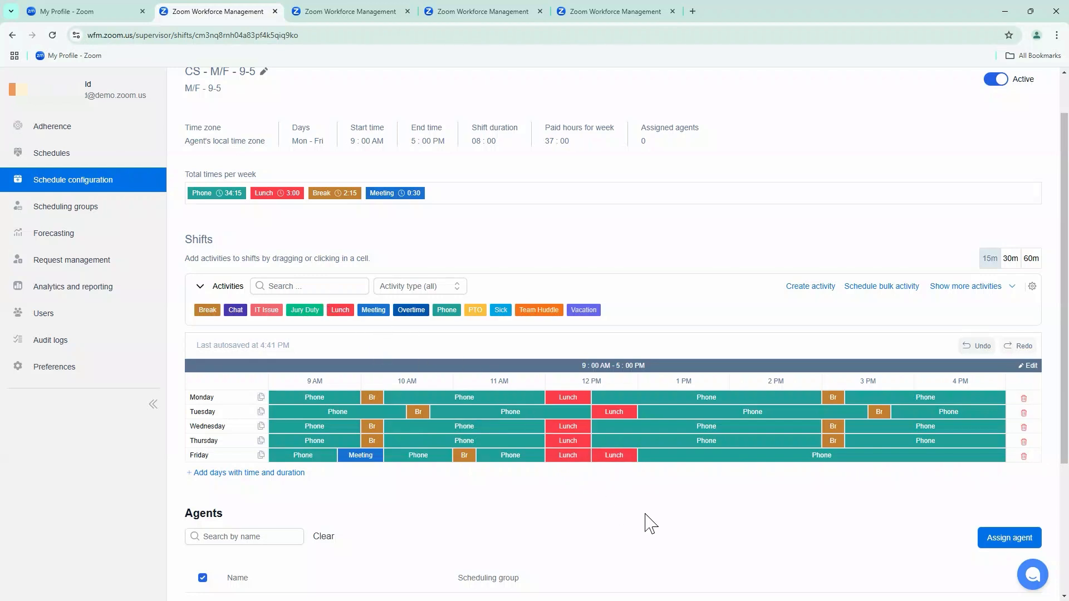
drag(207, 311, 886, 457)
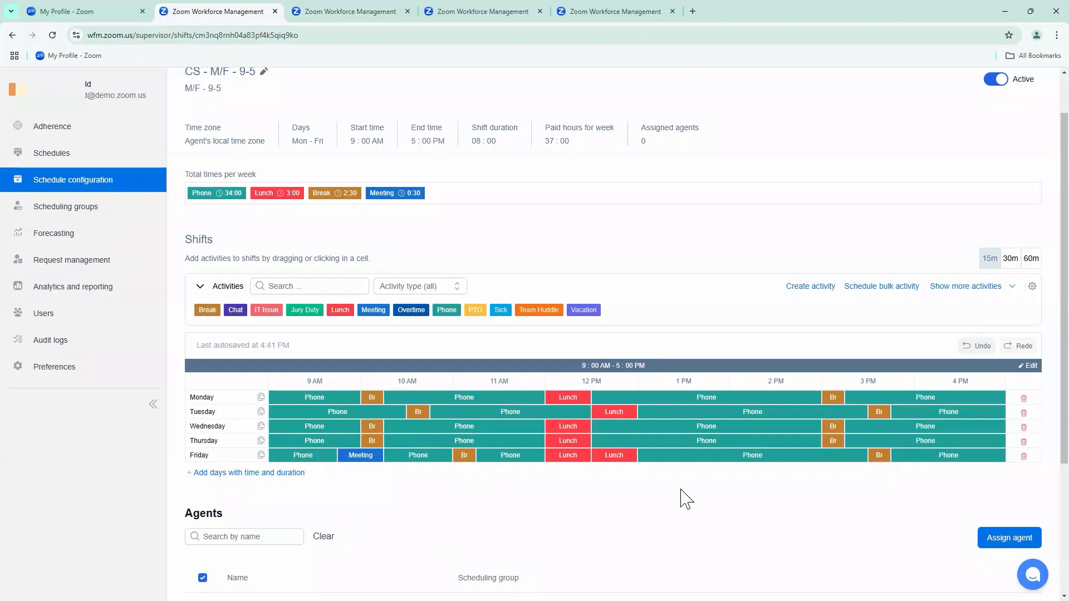
Assign six agents to the shift: the second, fifth, and seventh through tenth in the agent list
click(1001, 538)
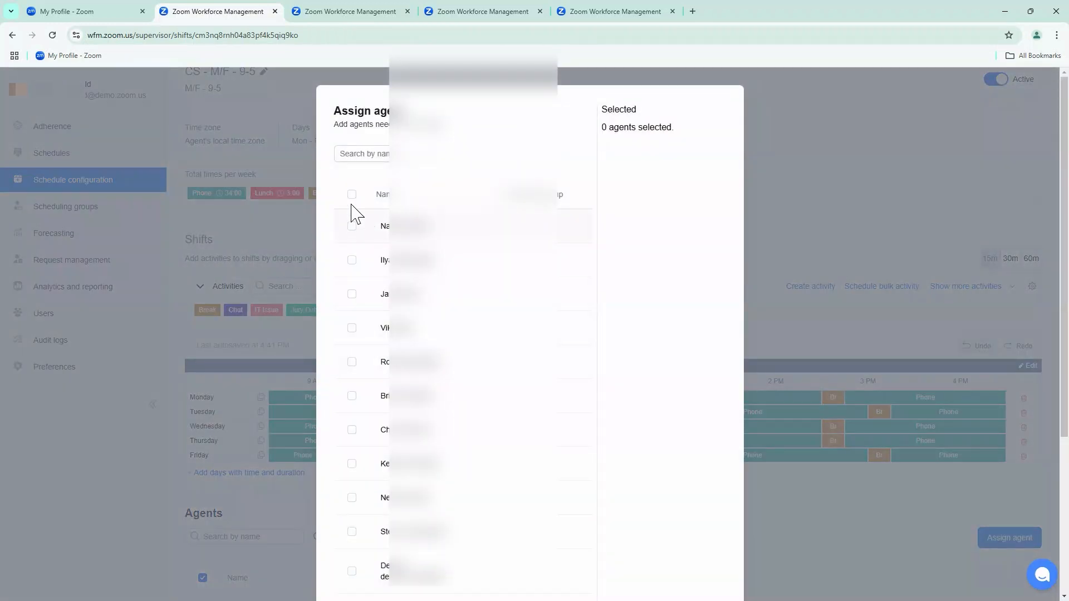
scroll(359, 328, down, 5)
scroll(379, 315, up, 5)
click(352, 261)
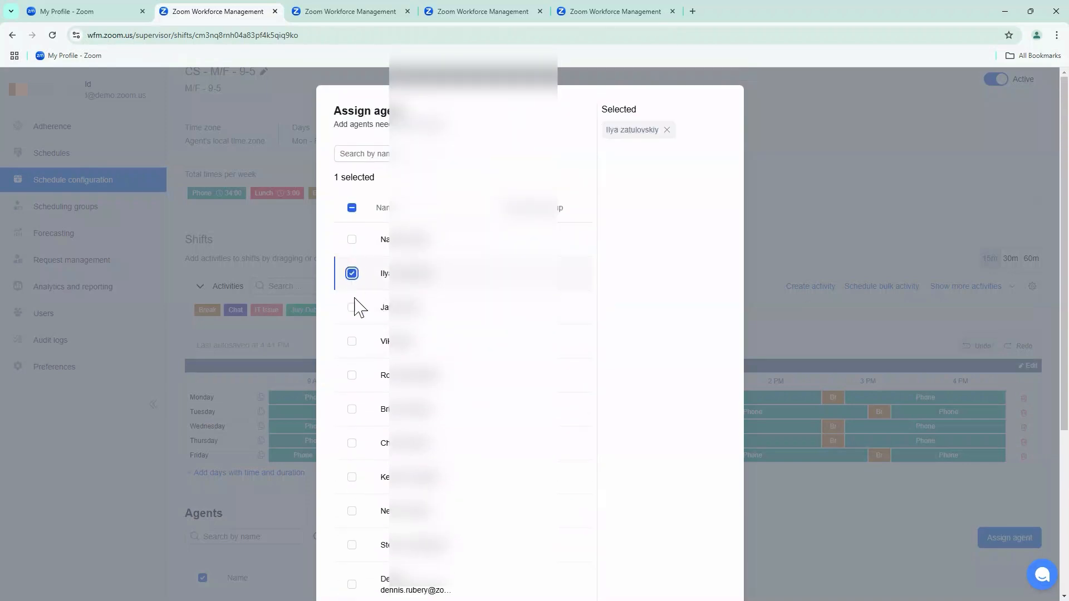
click(352, 375)
click(352, 444)
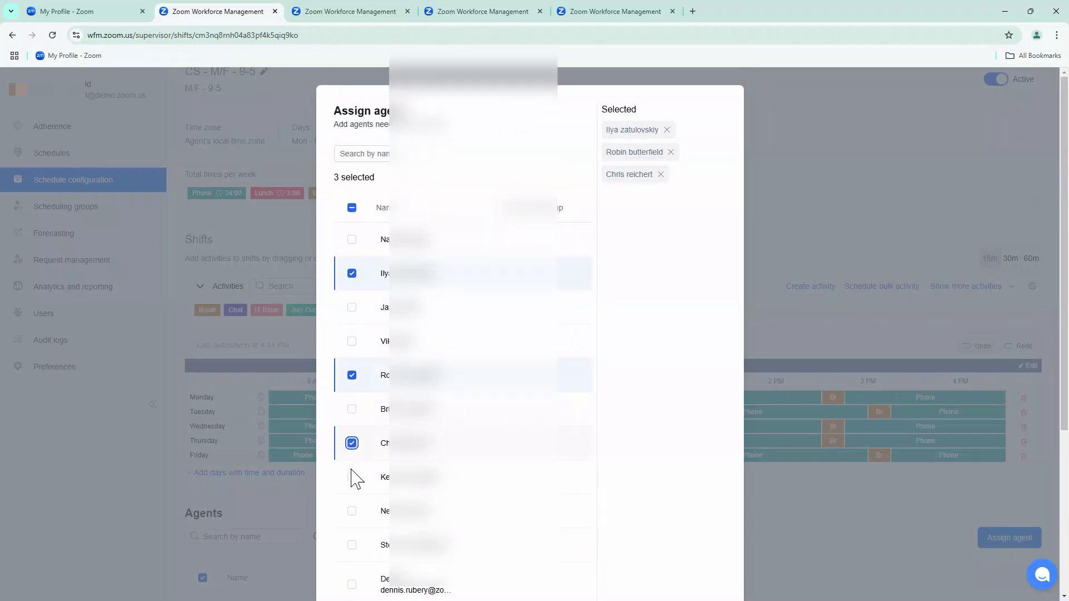
click(352, 477)
click(352, 511)
click(352, 545)
scroll(573, 493, down, 4)
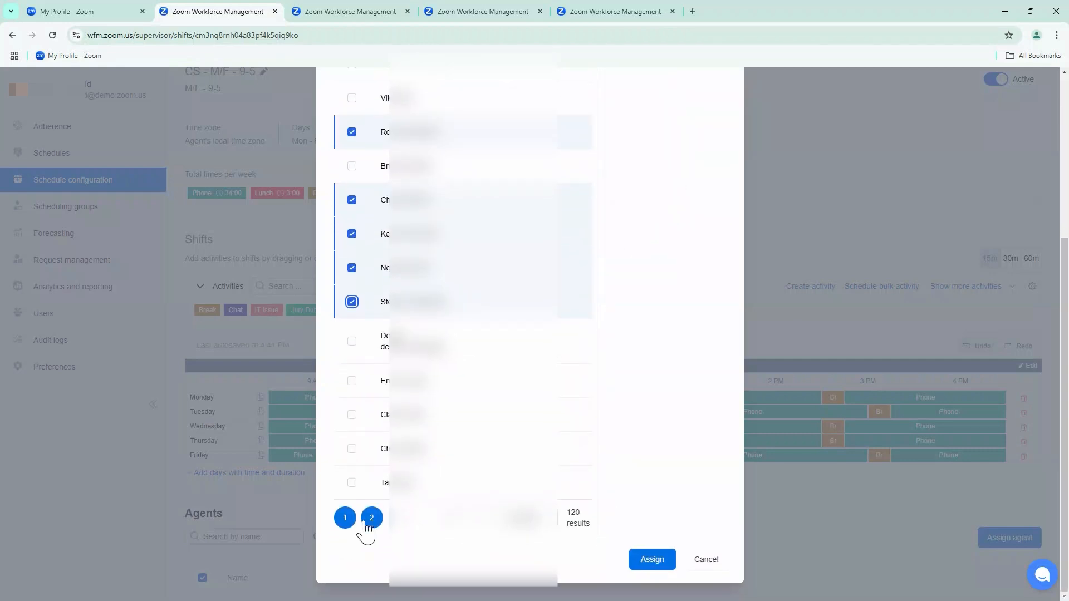
click(652, 560)
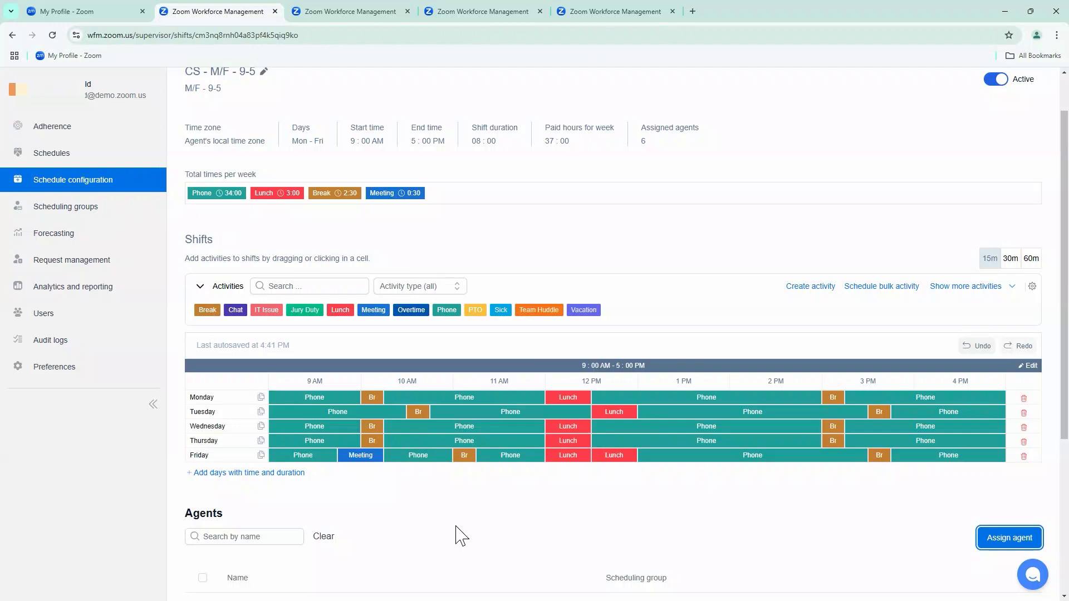
scroll(463, 540, up, 1)
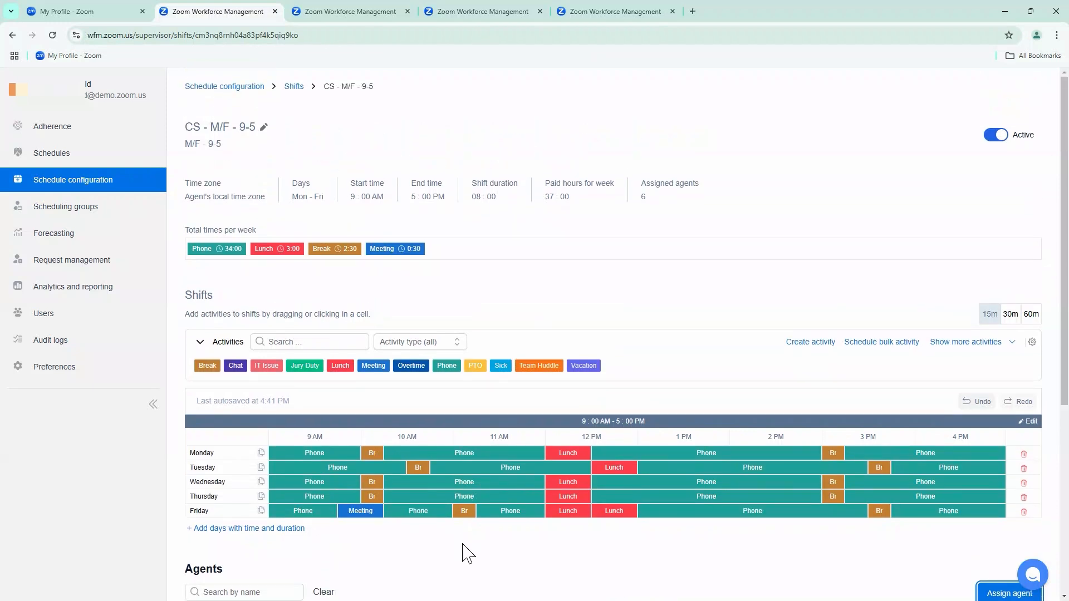